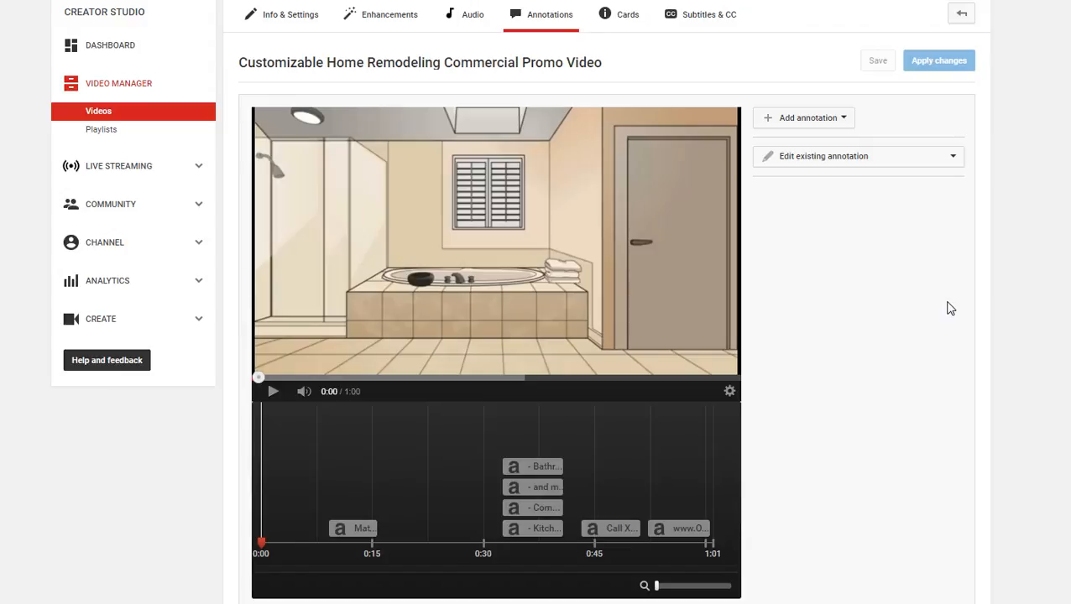
# Play the video up to the company name scene at 0:13 and select the Matt's Remodeling Company title annotation
pyautogui.click(927, 269)
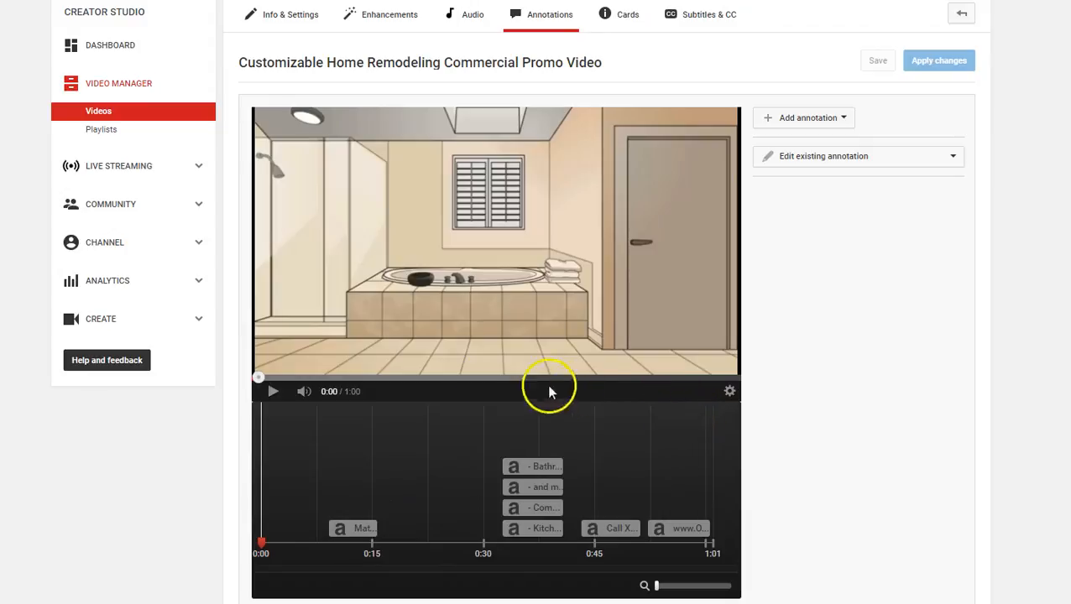
pyautogui.click(272, 392)
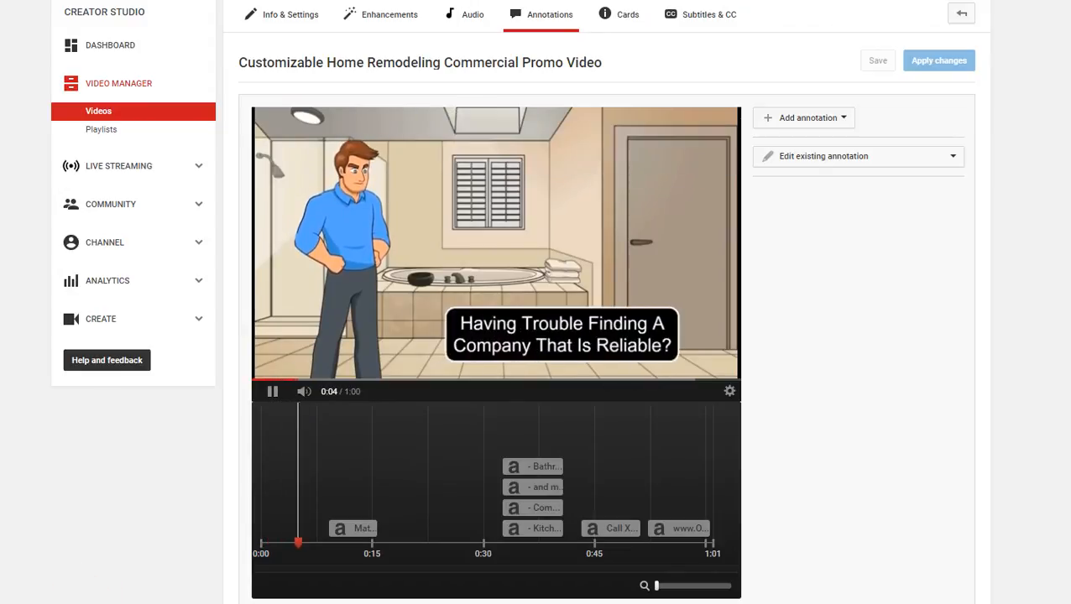
pyautogui.click(272, 393)
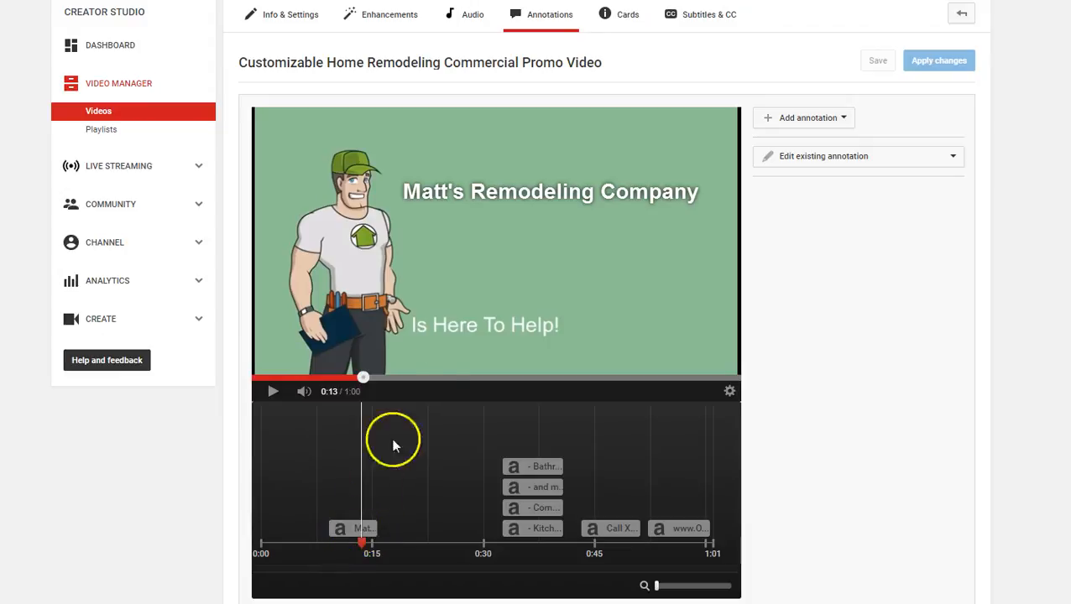
pyautogui.click(506, 192)
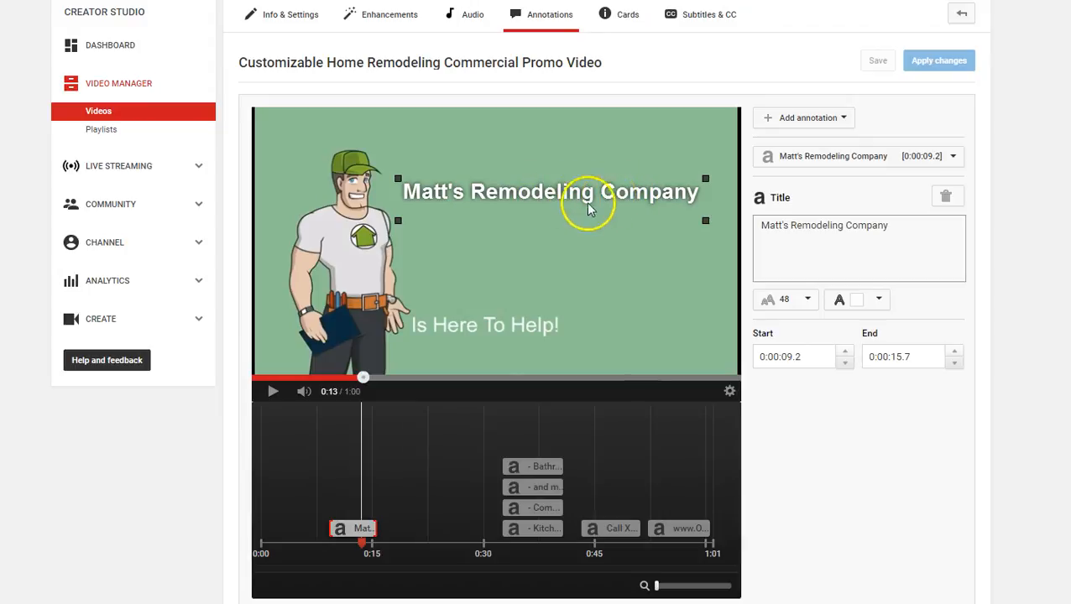
pyautogui.click(893, 225)
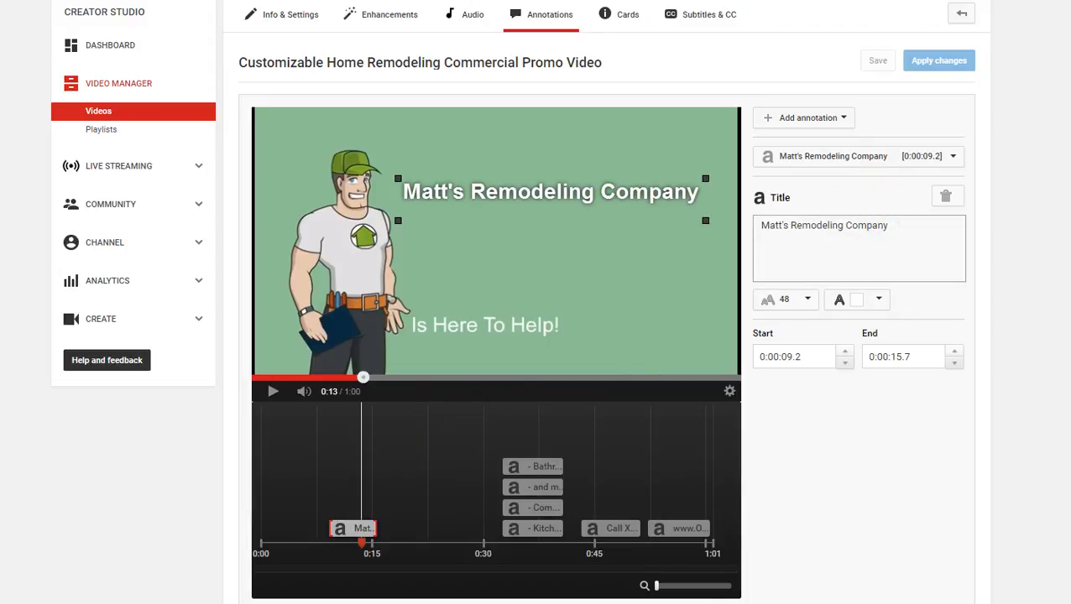
# Switch to Notepad to review the customizable text in remodeling.txt, and return to the annotation editor
pyautogui.hotkey('alt', 'Tab')
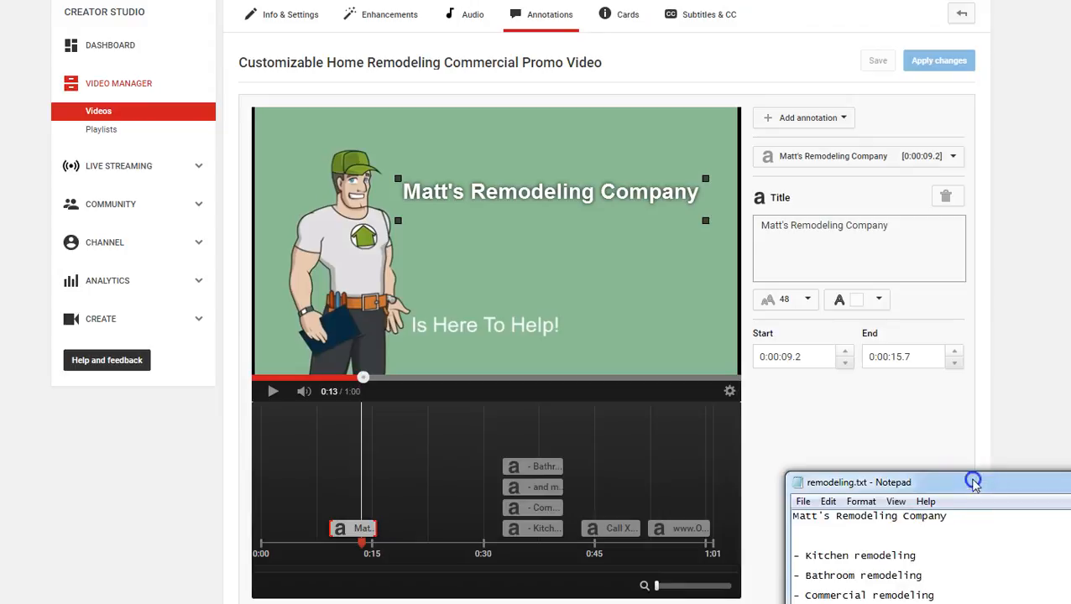
pyautogui.moveTo(973, 484); pyautogui.dragTo(954, 370)
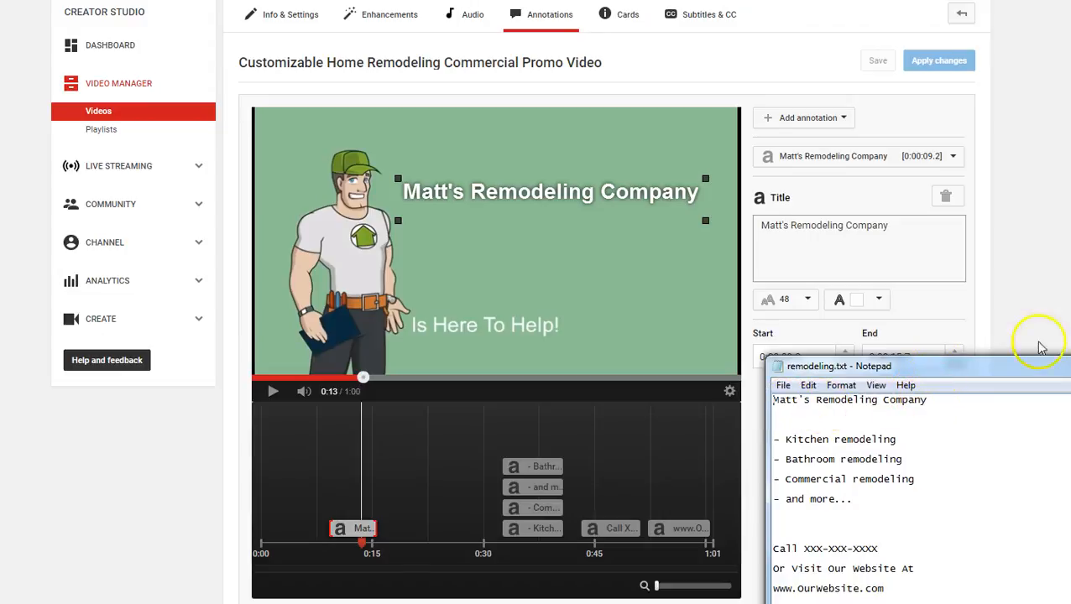
pyautogui.click(967, 351)
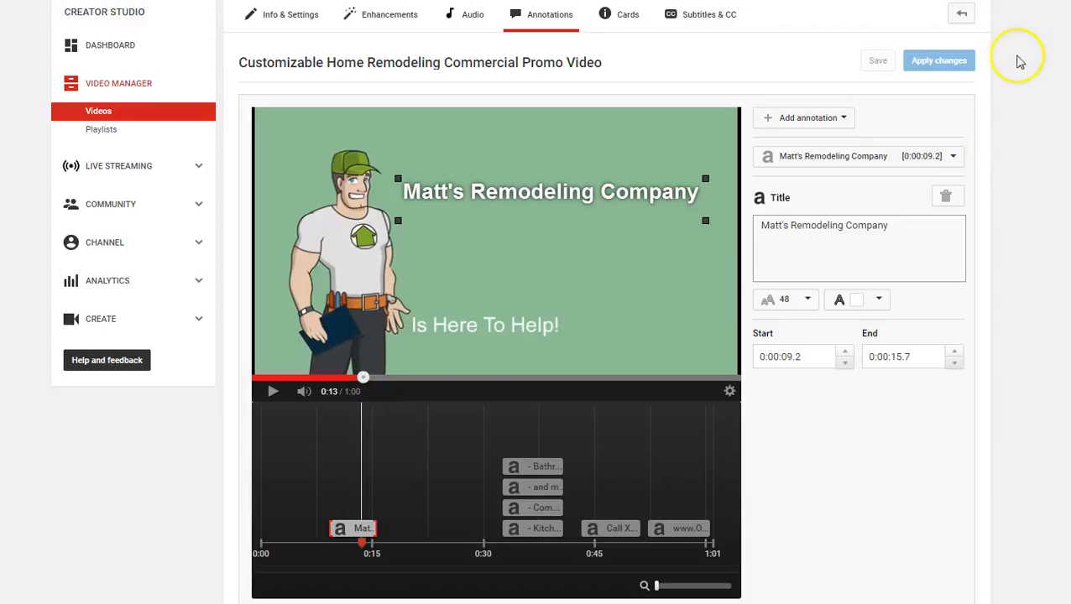
pyautogui.click(941, 67)
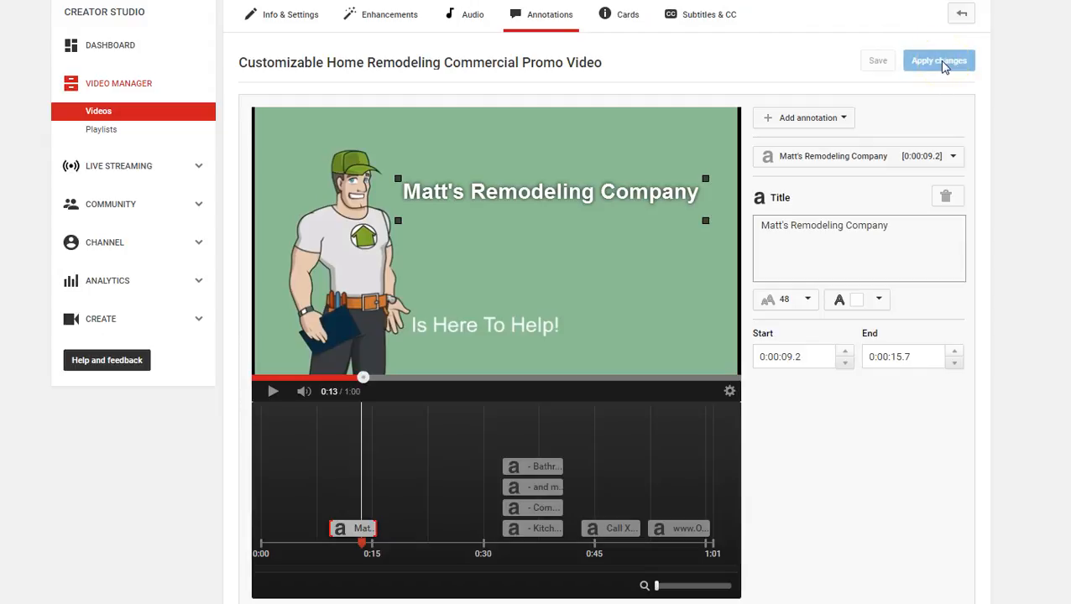
# Play the video on to the services list at 0:32 and slightly widen the Kitchen remodeling title's box
pyautogui.click(274, 394)
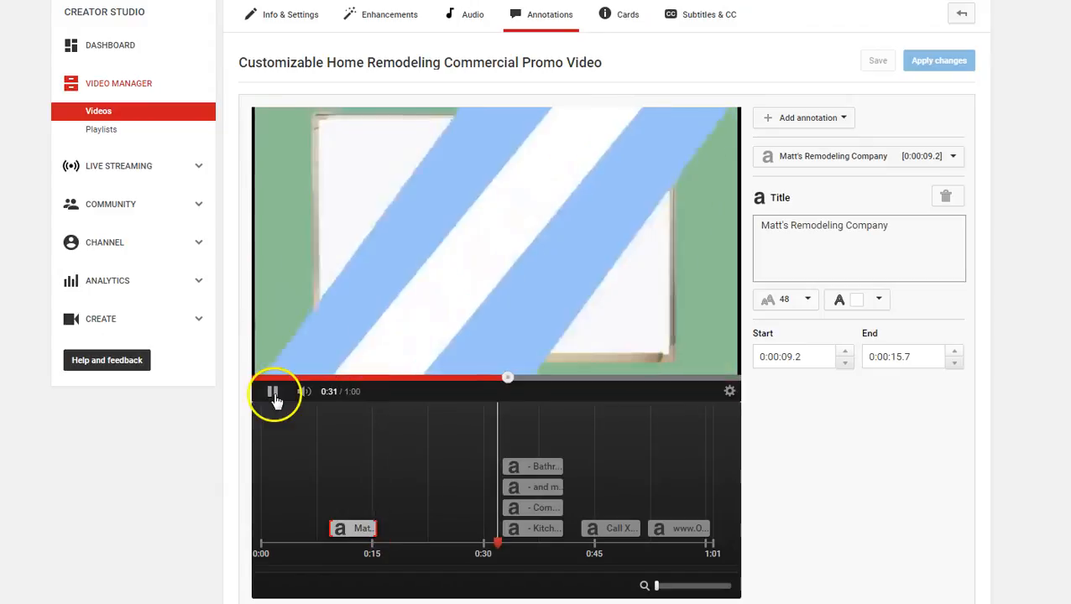
pyautogui.click(274, 395)
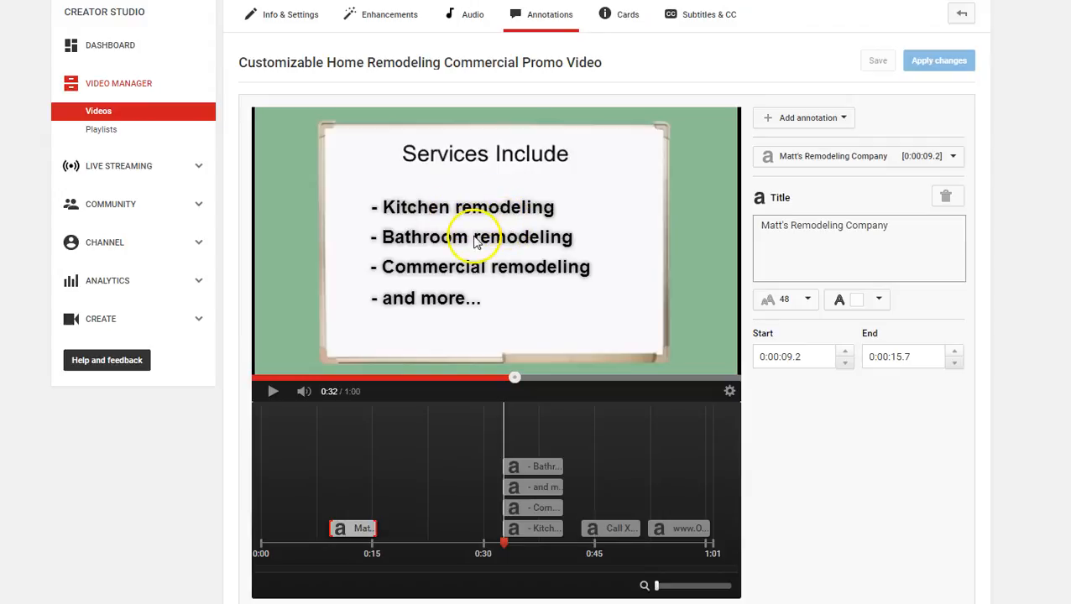
pyautogui.click(481, 206)
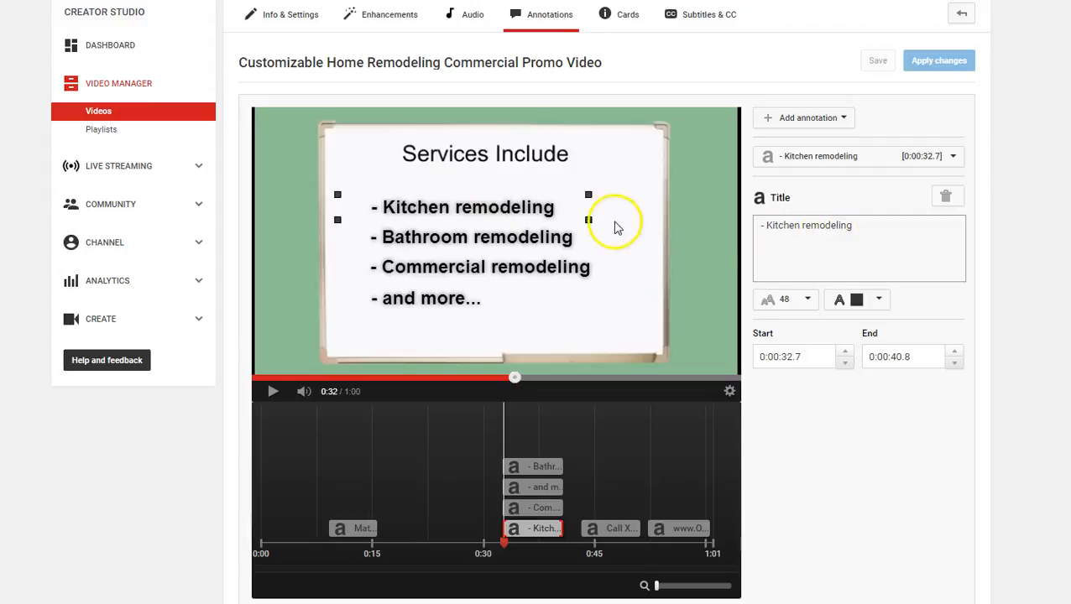
pyautogui.moveTo(588, 220); pyautogui.dragTo(591, 217)
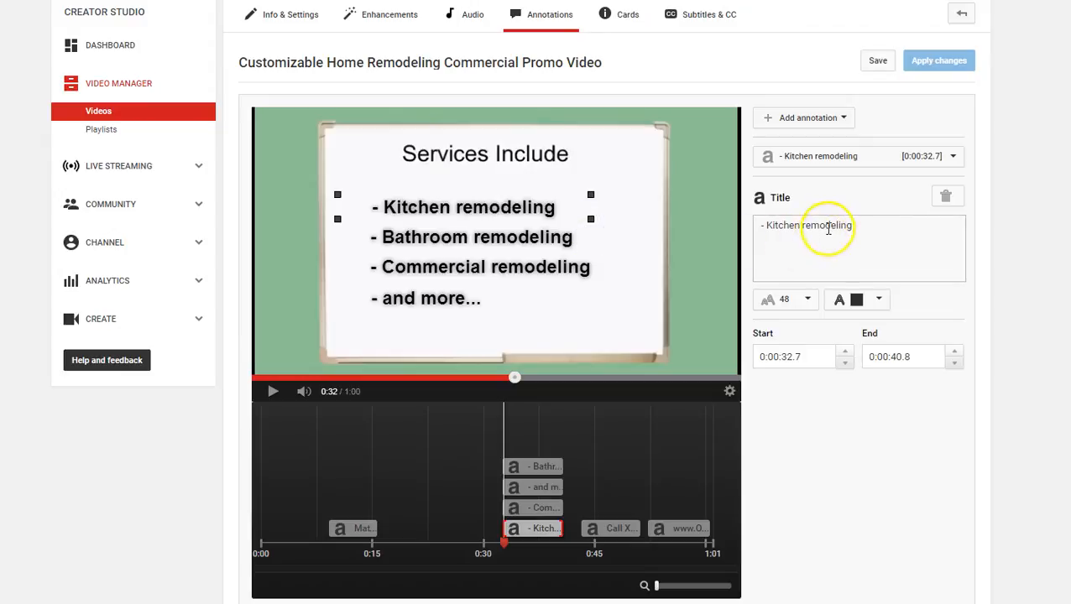
# Check the Kitchen remodeling title's text colour and font size options, and slightly resize its box again
pyautogui.click(872, 226)
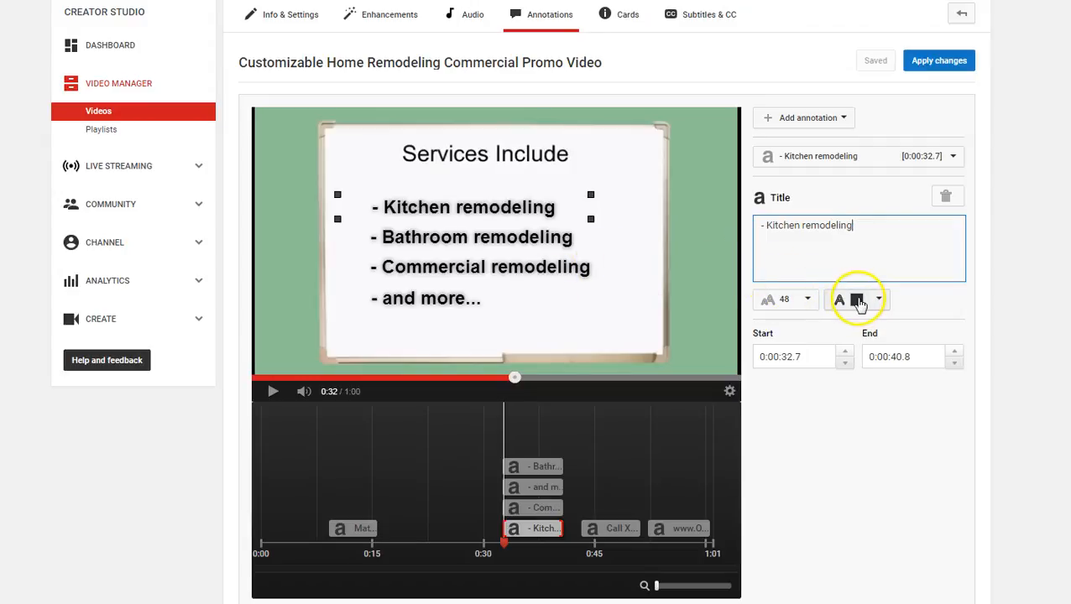
pyautogui.click(877, 301)
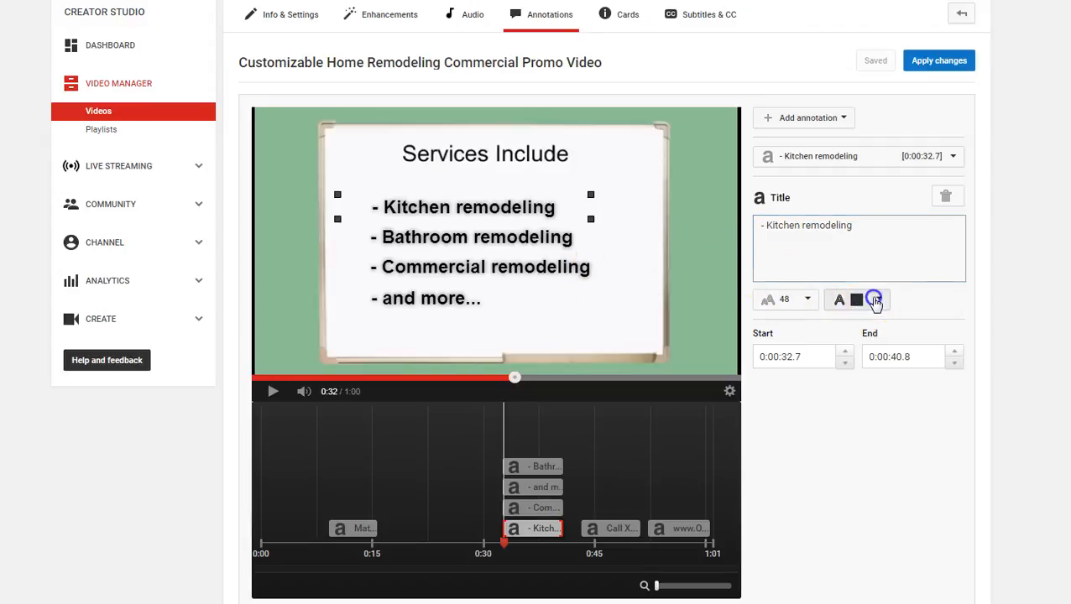
pyautogui.click(851, 321)
pyautogui.click(807, 302)
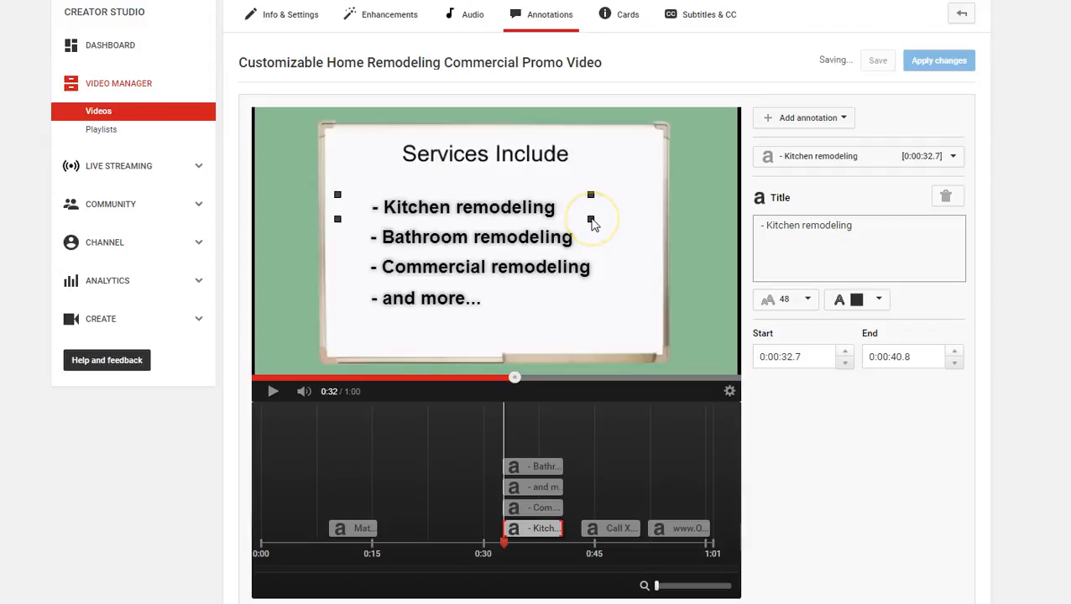
pyautogui.moveTo(593, 220); pyautogui.dragTo(593, 222)
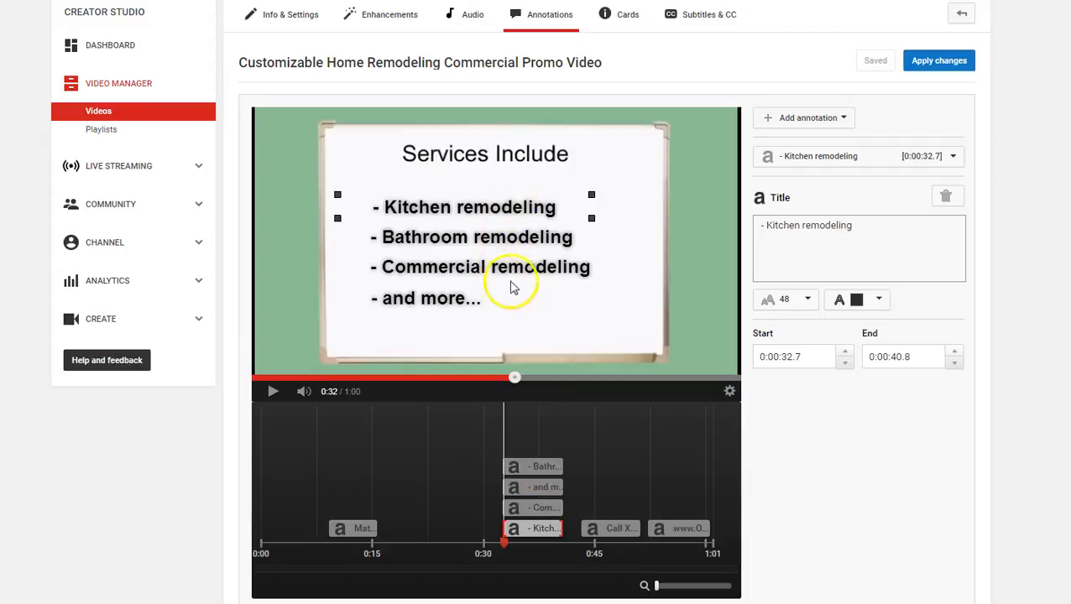
# Select the Commercial remodeling, and more..., Bathroom remodeling and Kitchen remodeling annotations in turn to review their text and timing
pyautogui.click(544, 507)
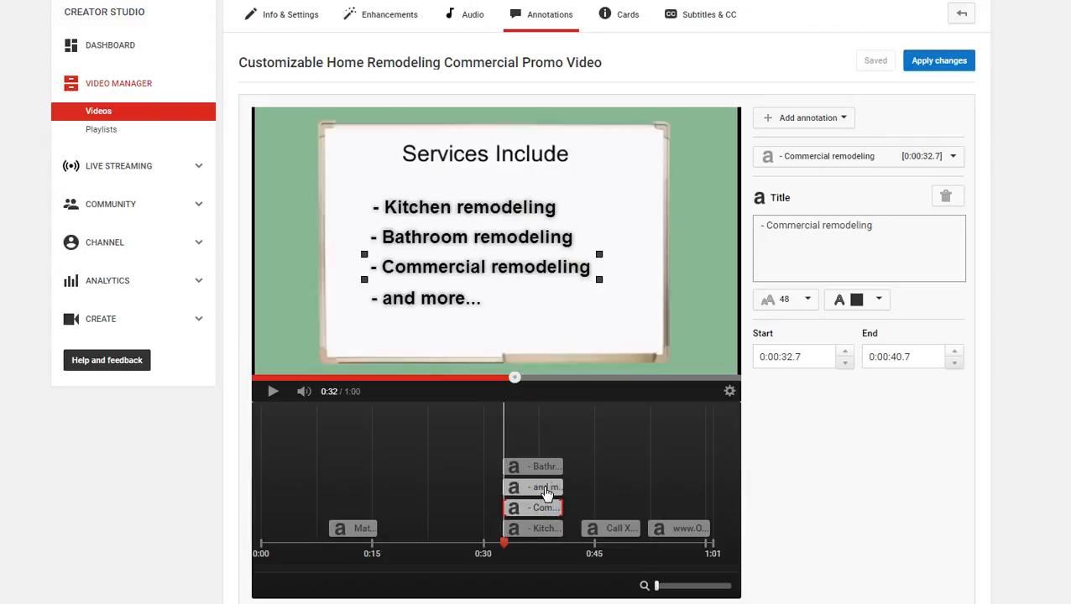
pyautogui.click(544, 487)
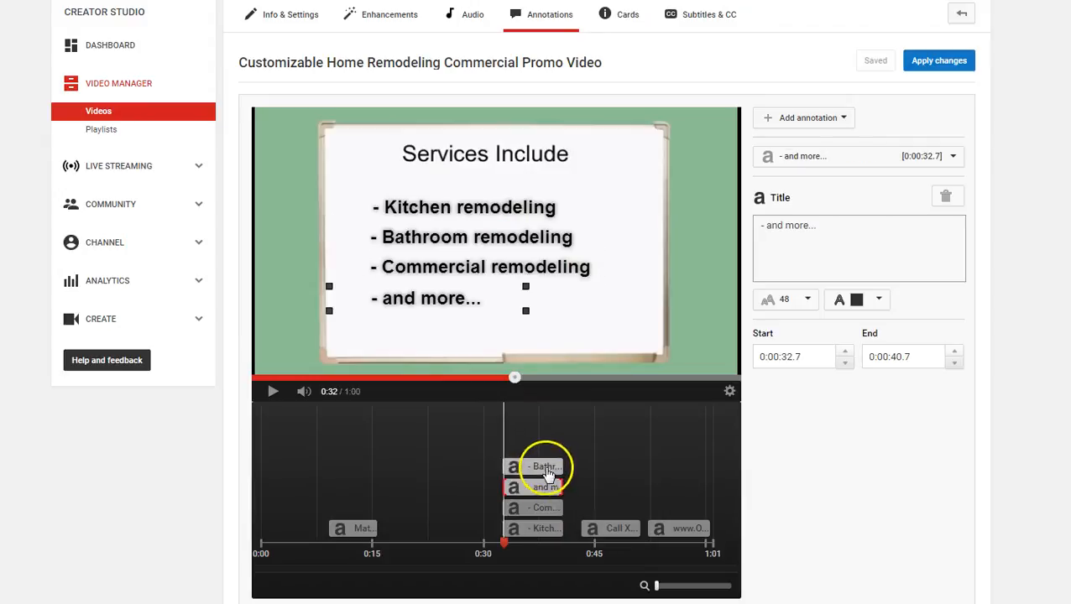
pyautogui.click(545, 466)
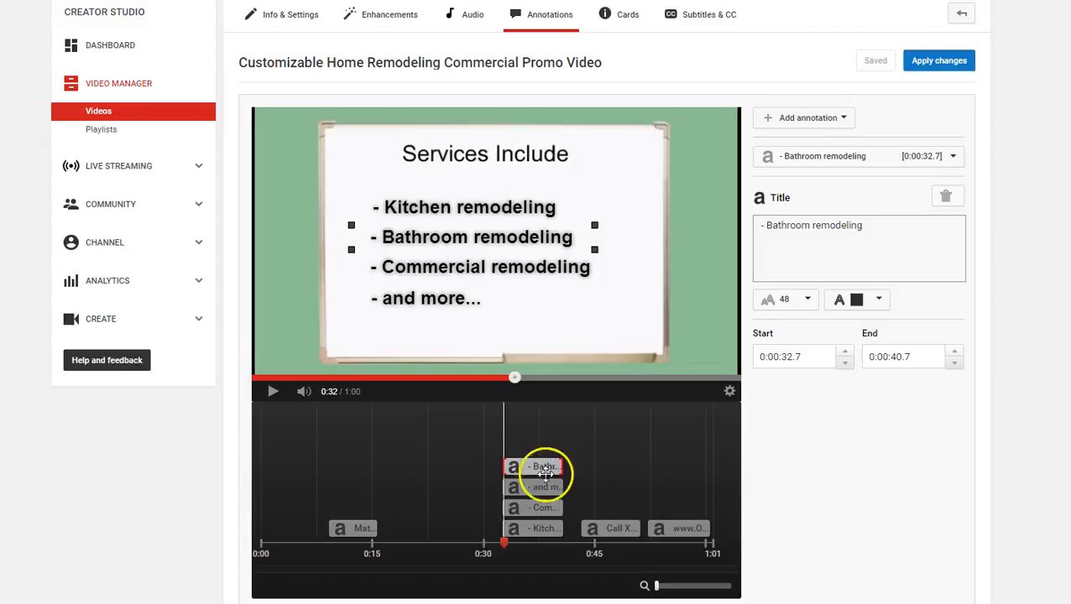
pyautogui.click(544, 525)
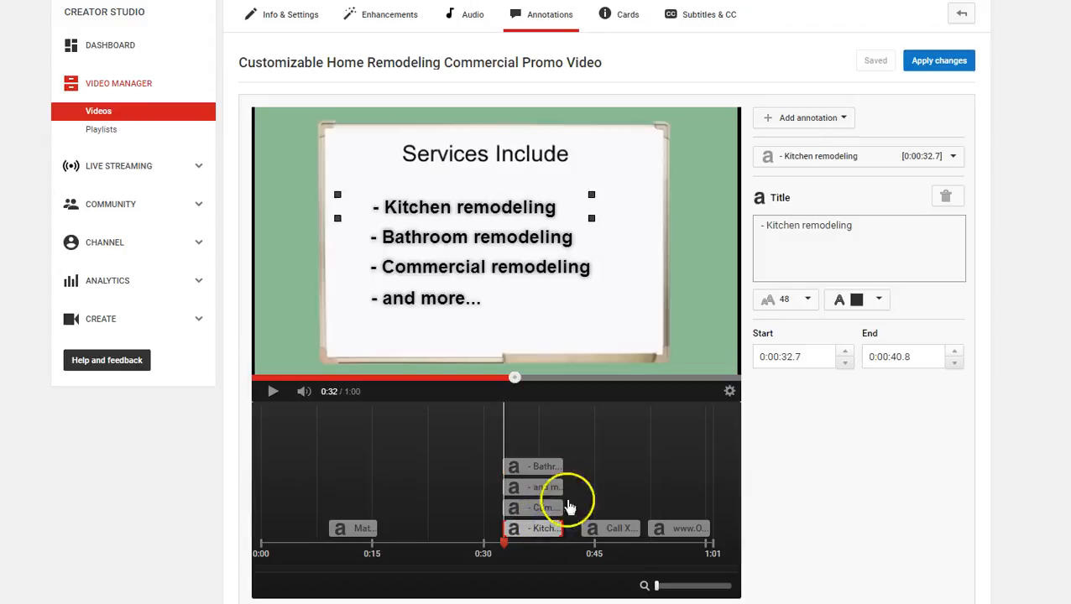
pyautogui.click(858, 234)
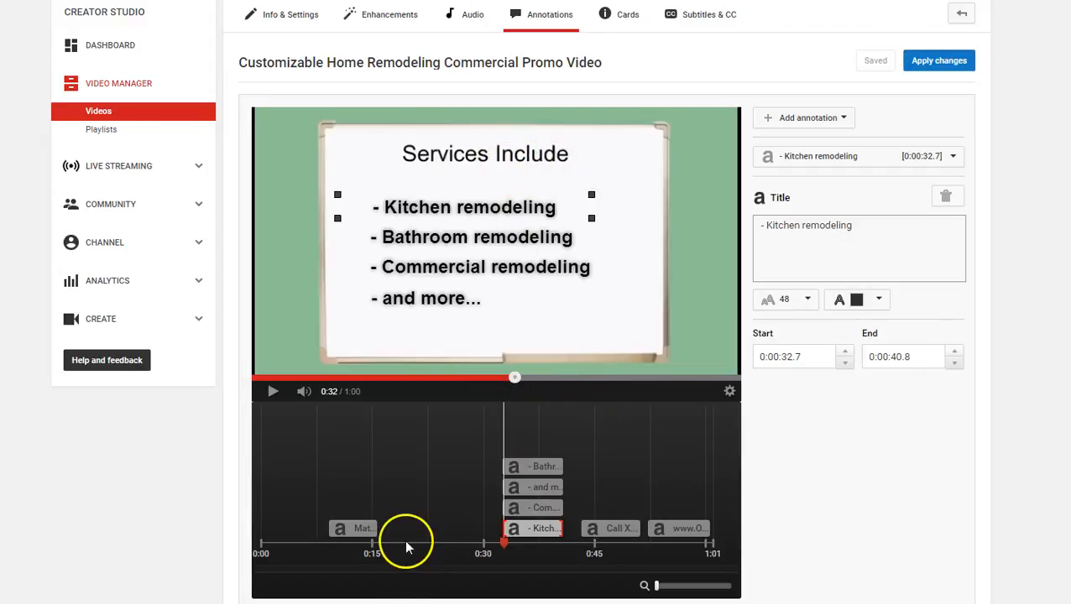
# Play the video on to the Contact us Today scene at 0:44 and select the phone number title annotation
pyautogui.click(272, 393)
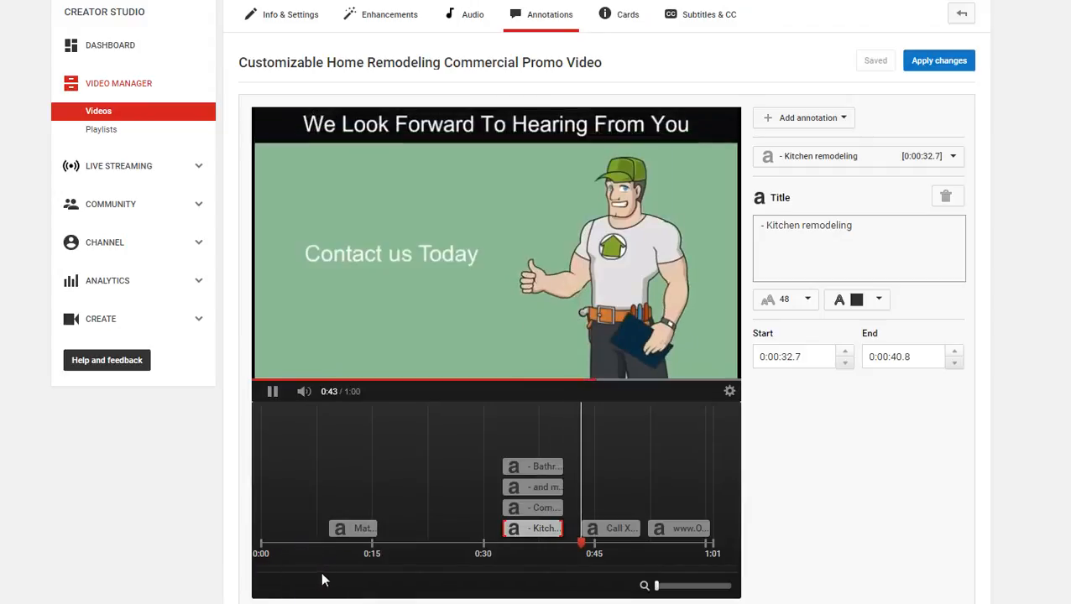
pyautogui.click(448, 225)
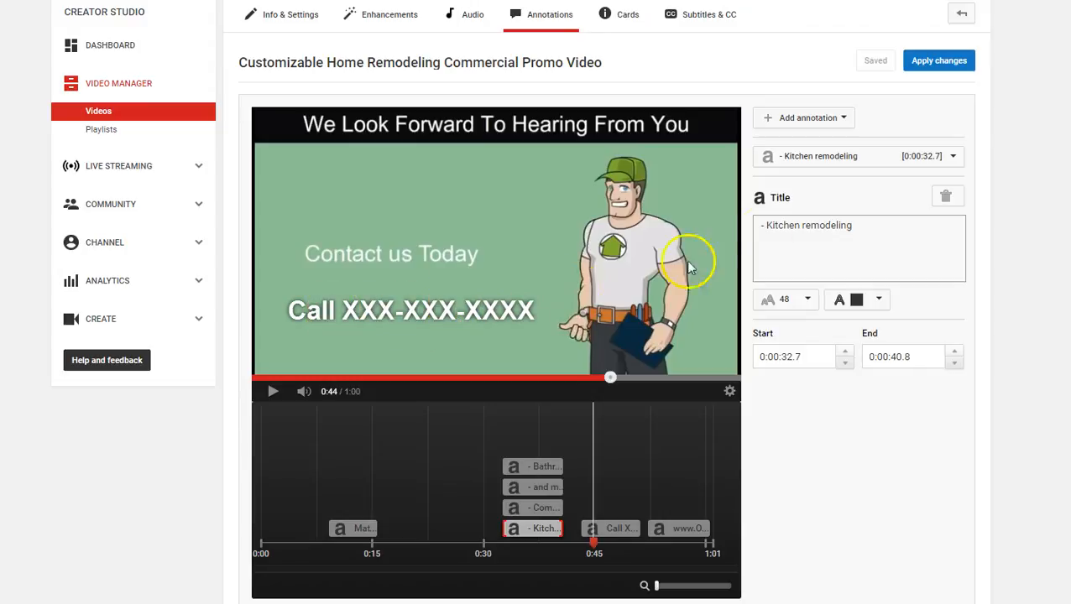
pyautogui.click(480, 319)
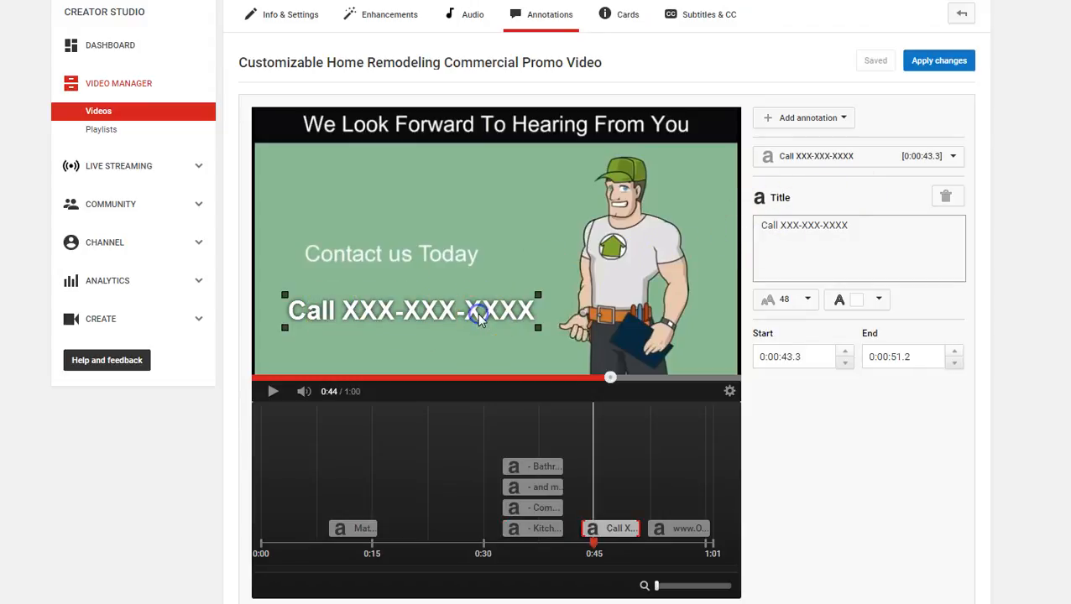
# Look through the annotation types that can be added, including Title, without adding one
pyautogui.click(844, 119)
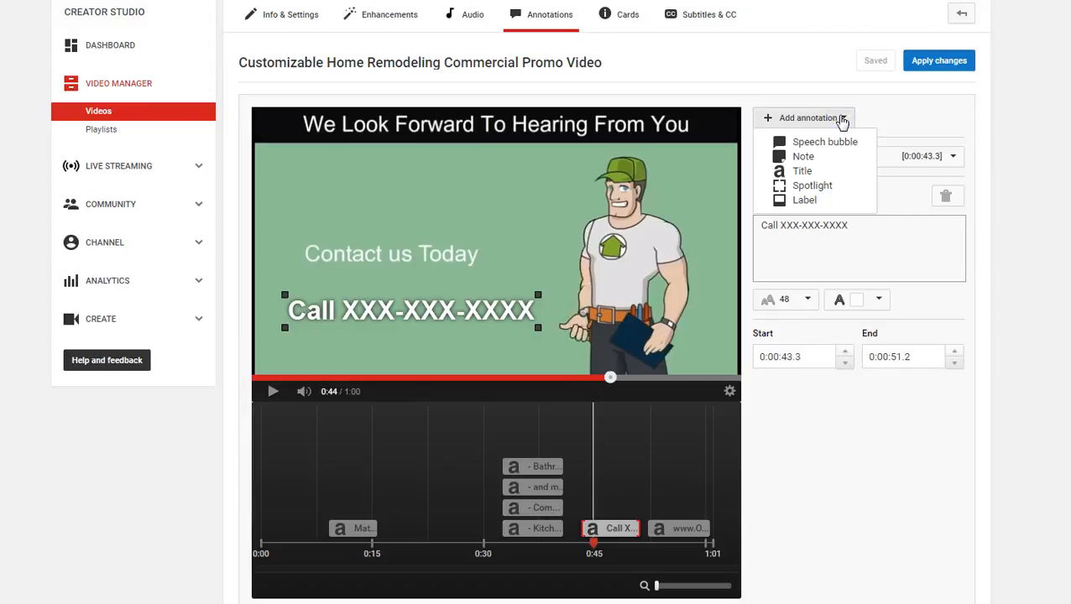
pyautogui.click(806, 174)
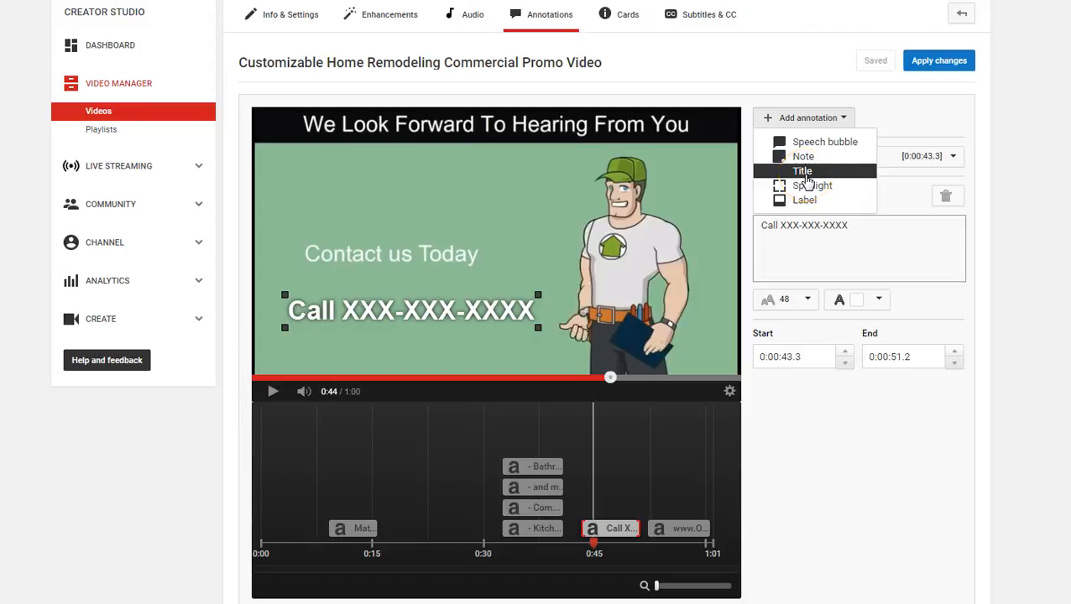
pyautogui.click(896, 112)
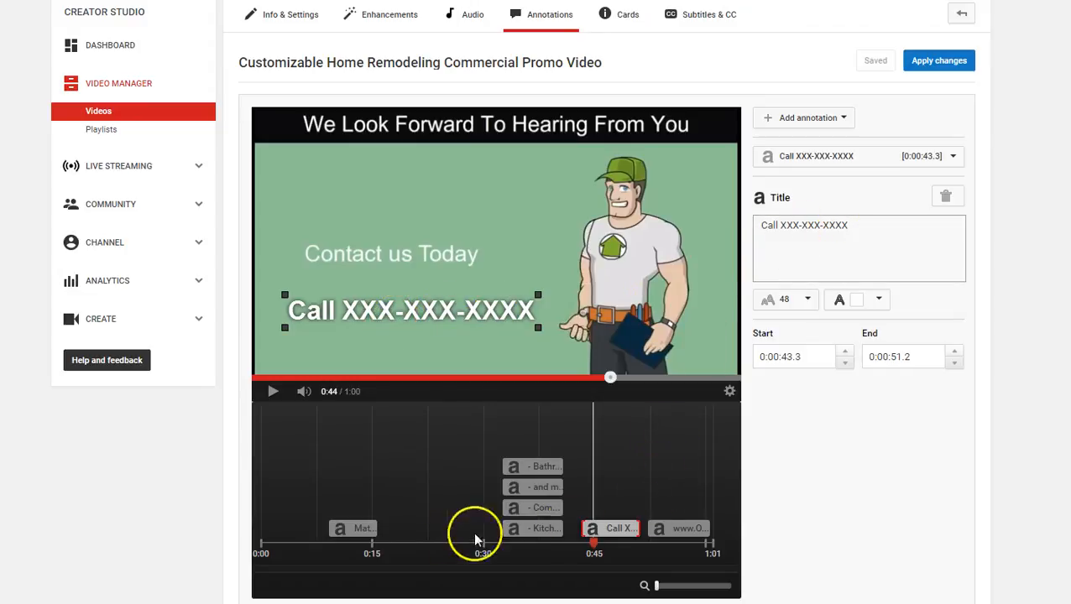
pyautogui.click(272, 393)
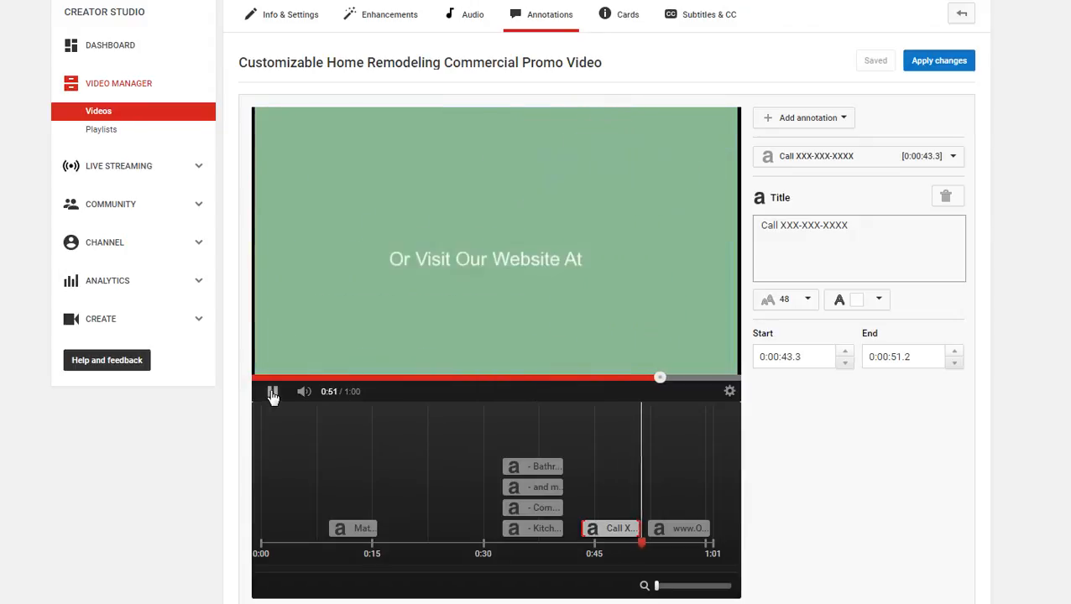
pyautogui.click(273, 395)
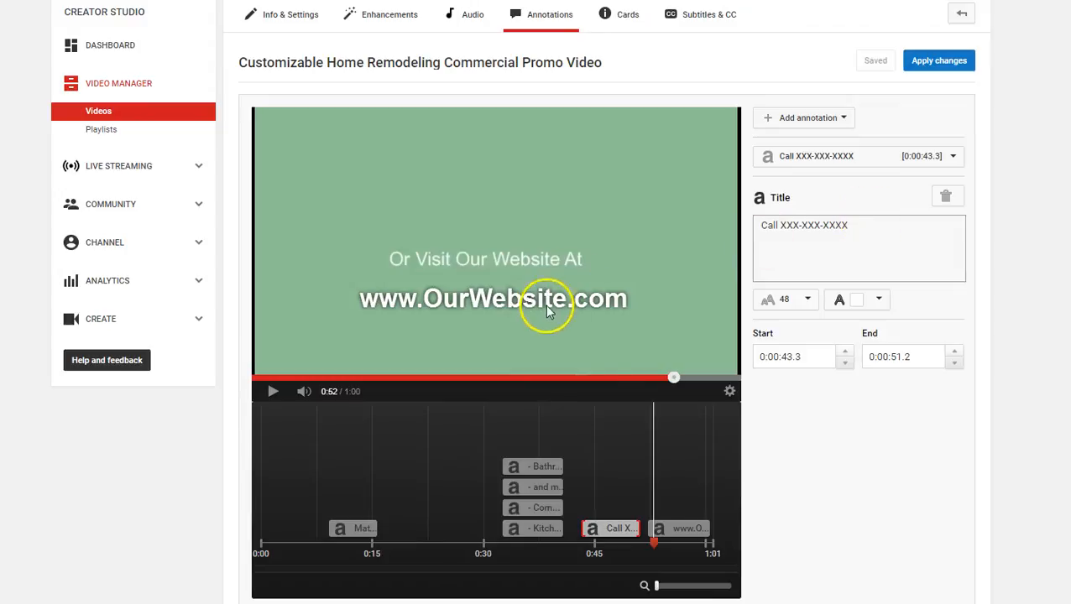
pyautogui.click(675, 528)
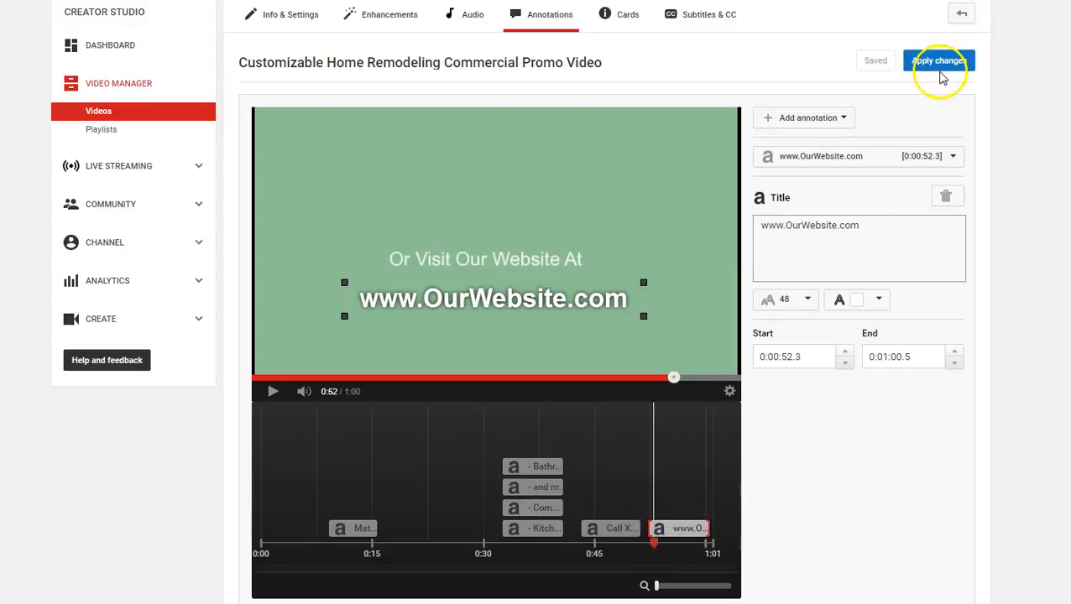
pyautogui.click(674, 527)
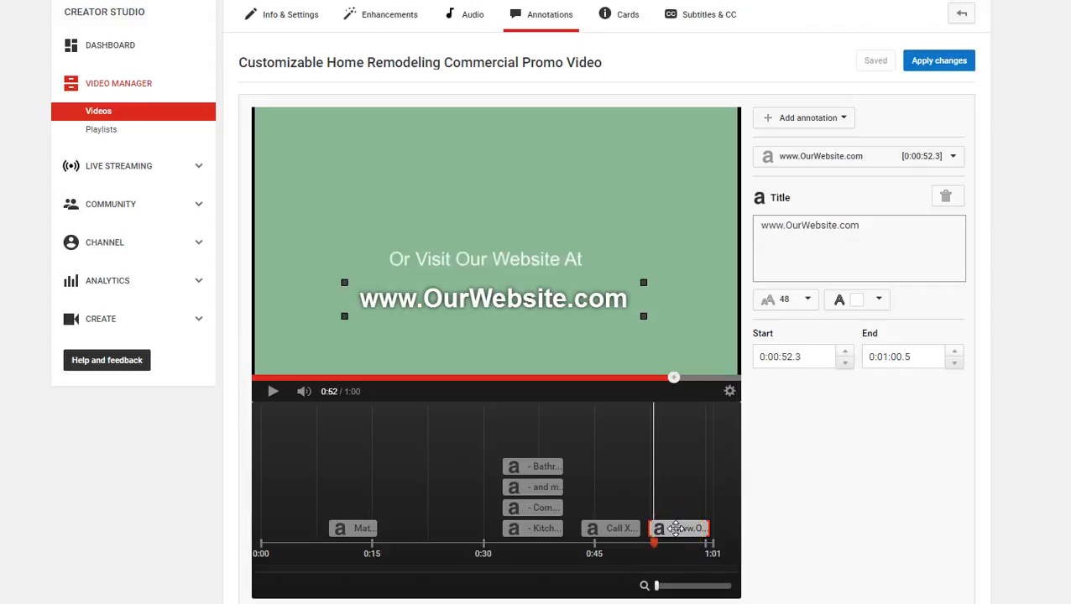
pyautogui.click(691, 527)
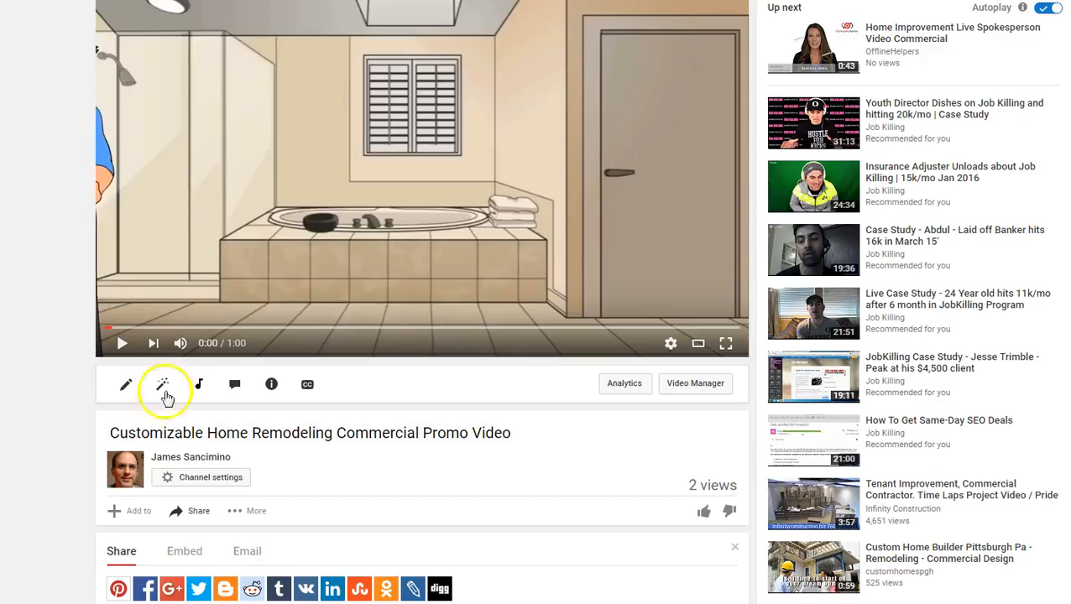
# Preview the published promo video from the start and skip ahead to the company name title at about 0:11
pyautogui.click(122, 343)
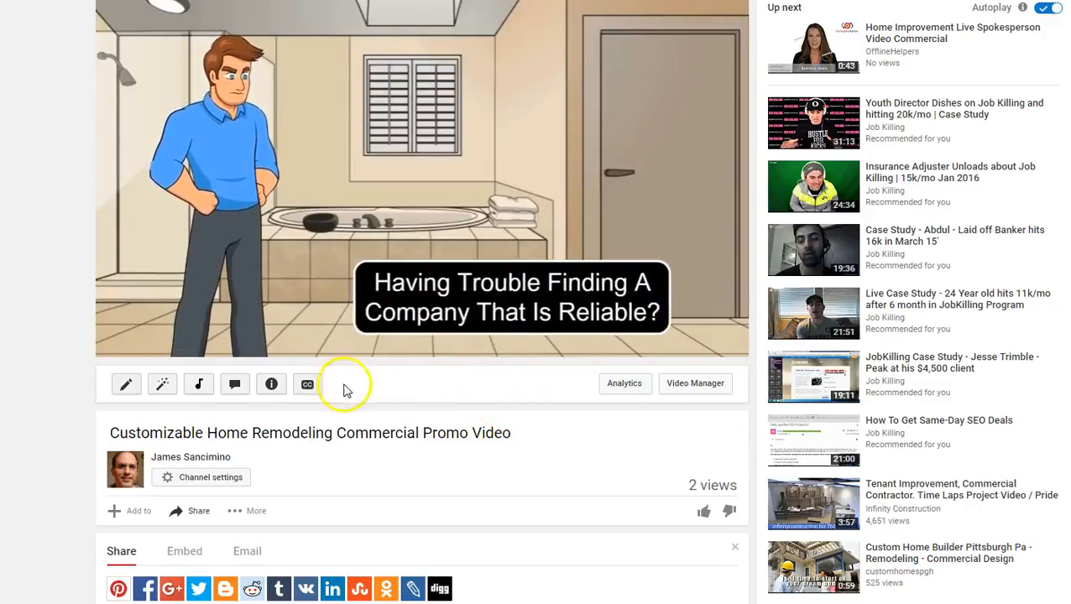
pyautogui.moveTo(181, 345)
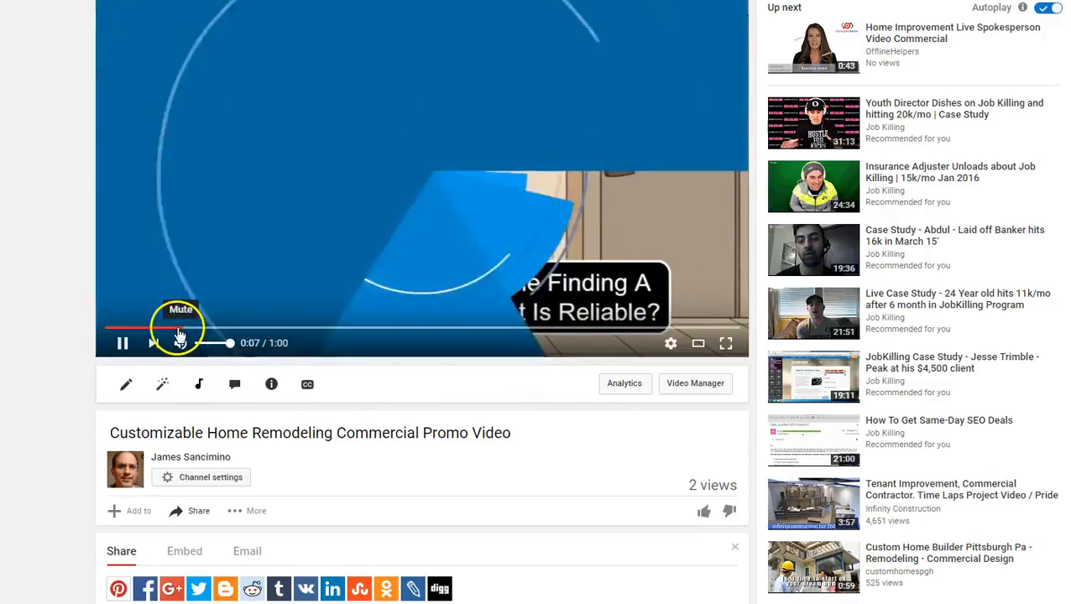
pyautogui.click(121, 342)
pyautogui.click(215, 329)
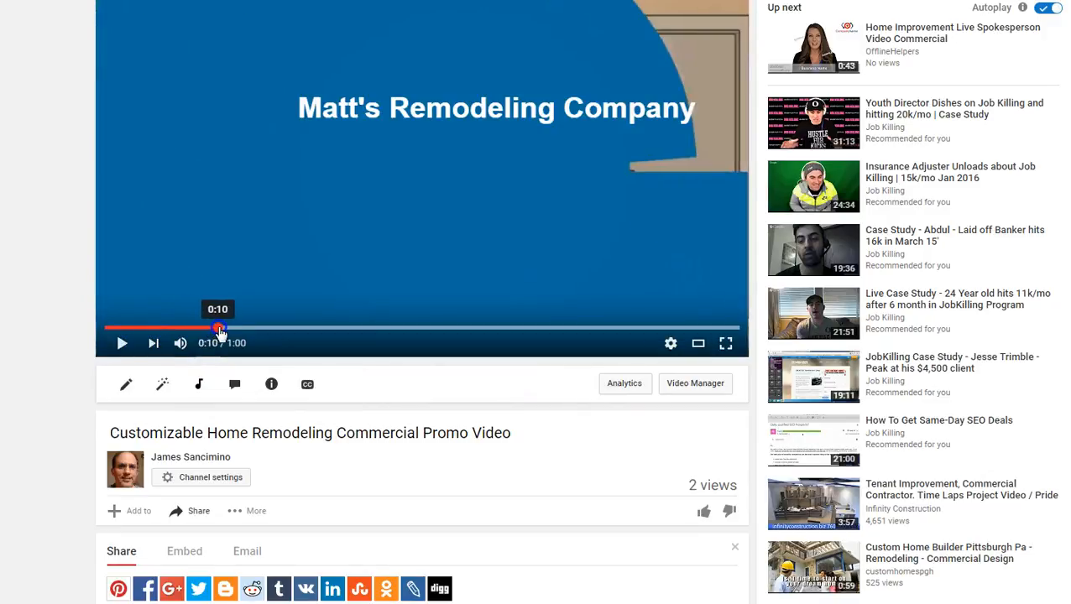
pyautogui.click(224, 330)
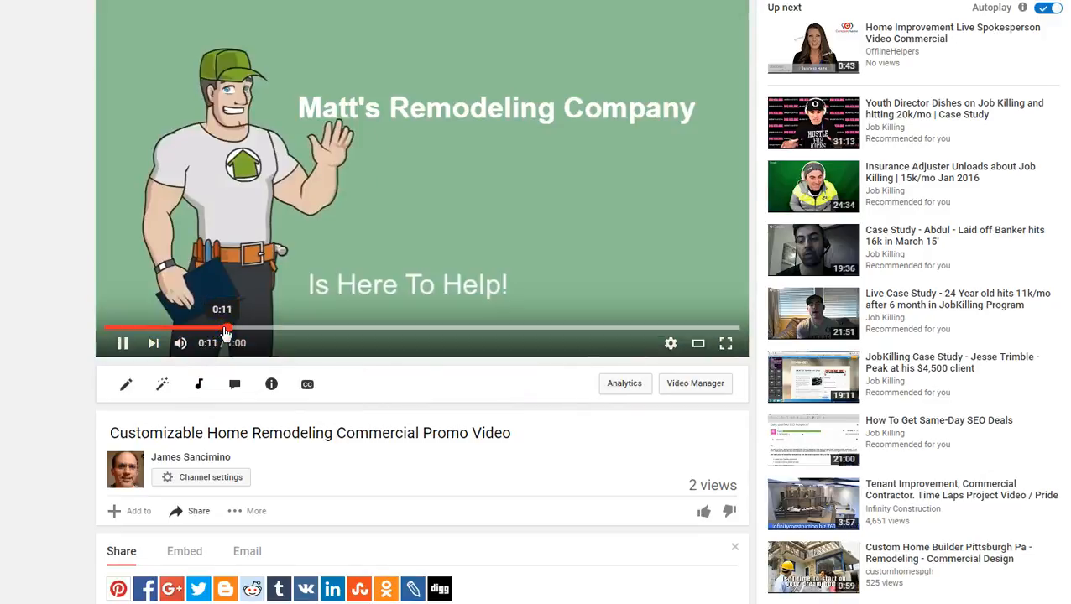
# Skip the preview ahead to the Services Include scene at about 0:33 to check its remodeling service titles
pyautogui.moveTo(225, 331); pyautogui.dragTo(308, 330)
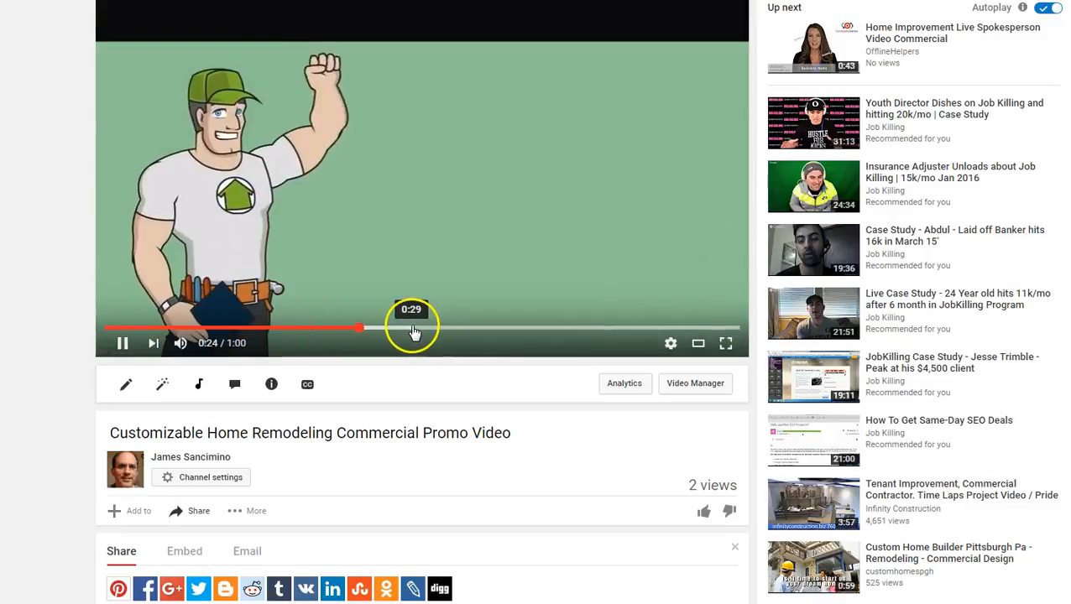
pyautogui.moveTo(432, 333); pyautogui.dragTo(457, 333)
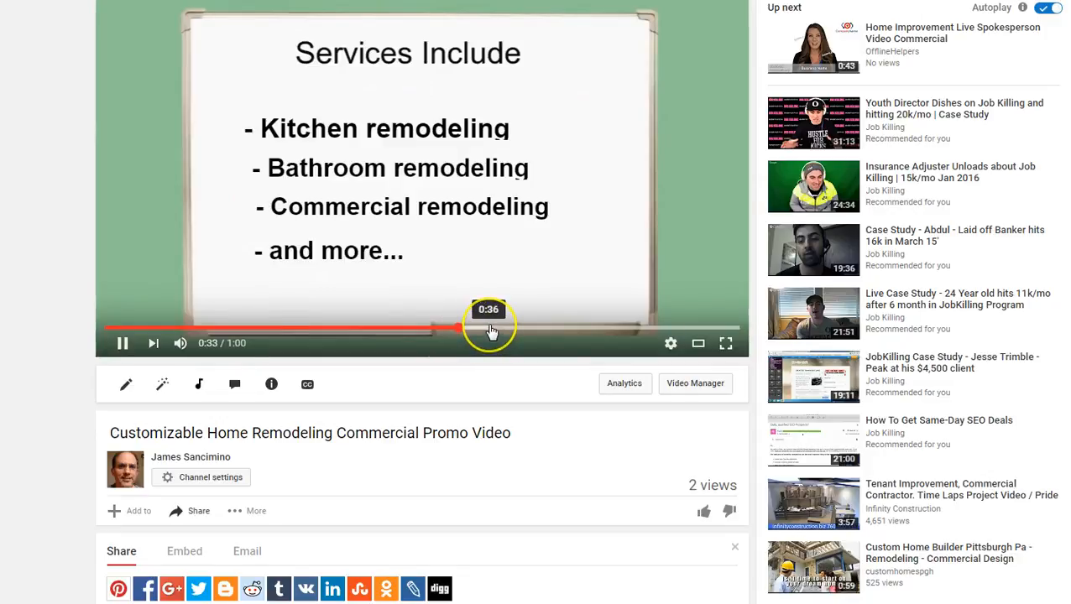
pyautogui.click(509, 333)
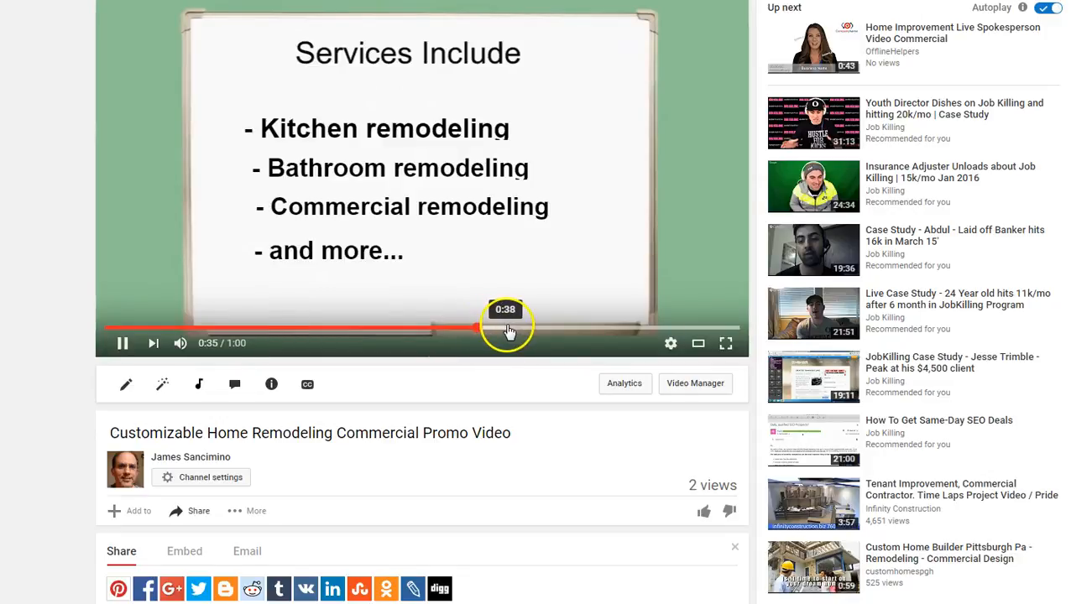
# Skip the preview on through the Contact us Today scene to the website title scene at about 0:53, and pause playback
pyautogui.click(537, 332)
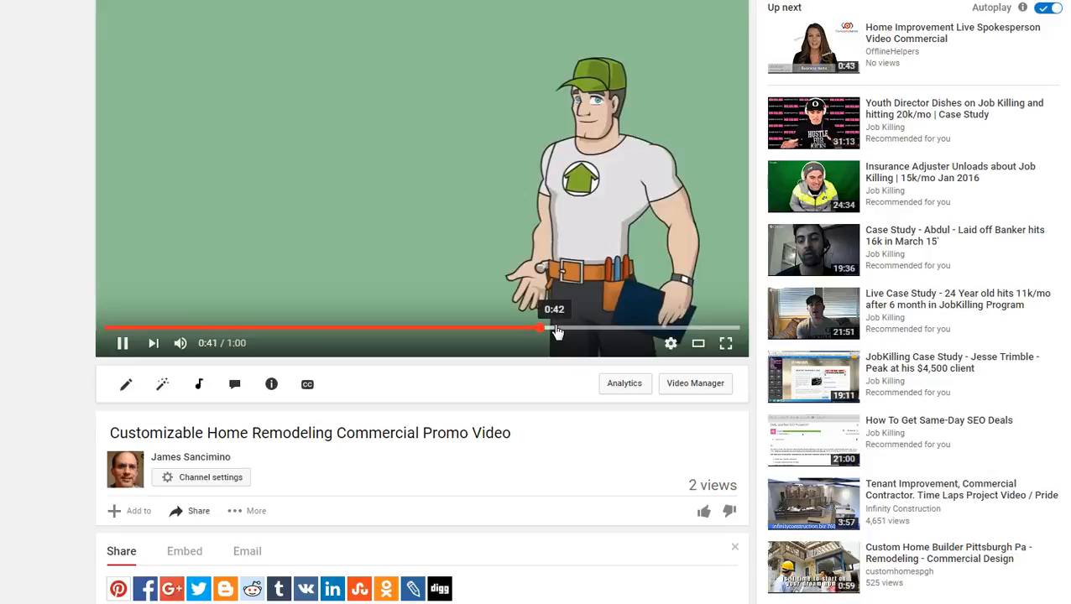
pyautogui.click(623, 328)
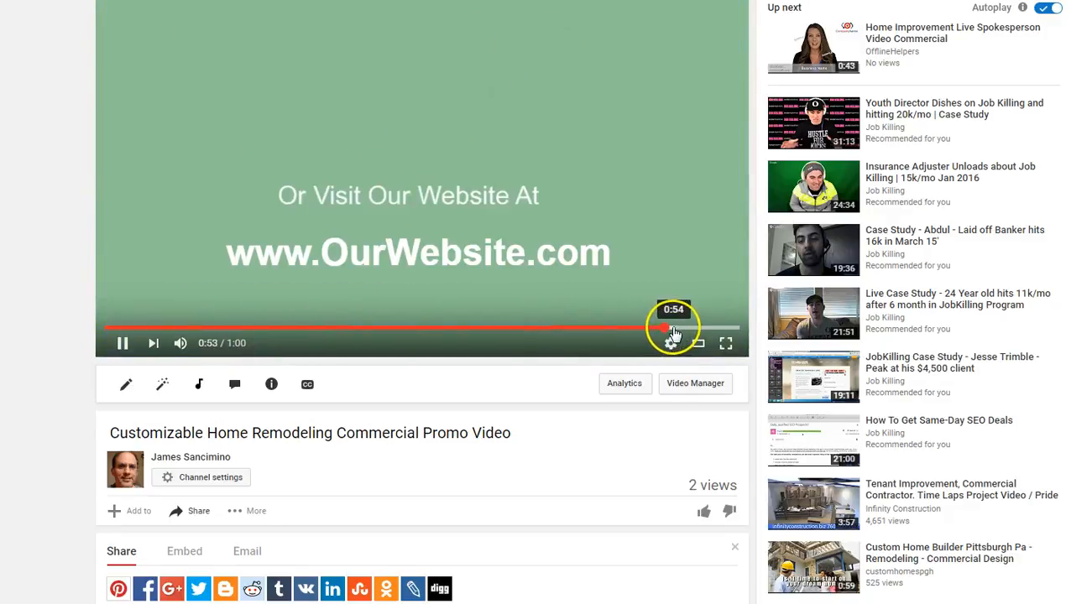
pyautogui.click(122, 343)
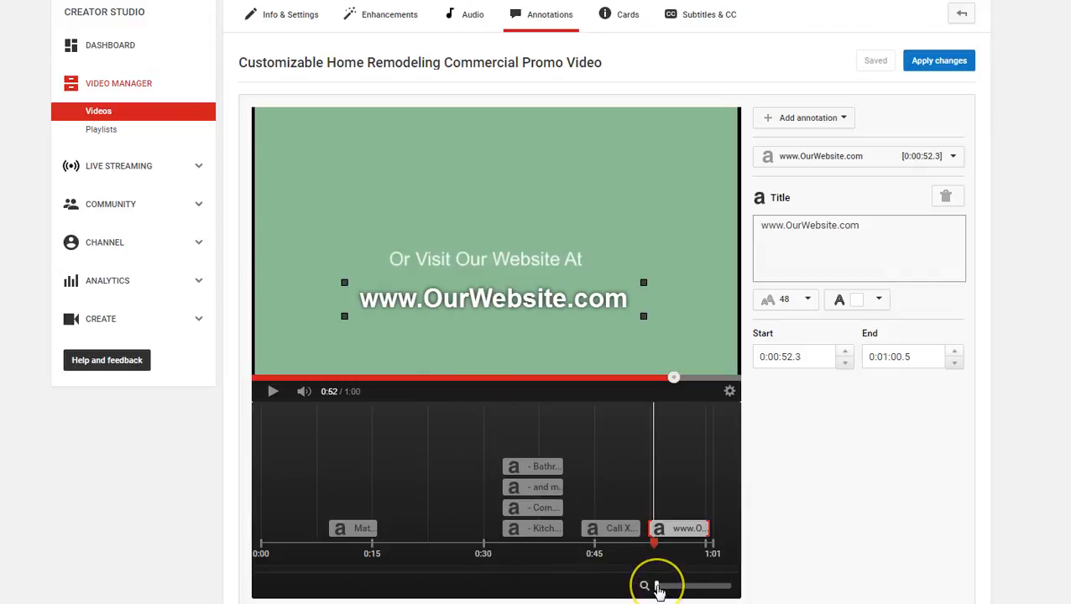
pyautogui.moveTo(658, 586)
pyautogui.mouseDown()
pyautogui.moveTo(692, 588)
pyautogui.moveTo(660, 588)
pyautogui.mouseUp()
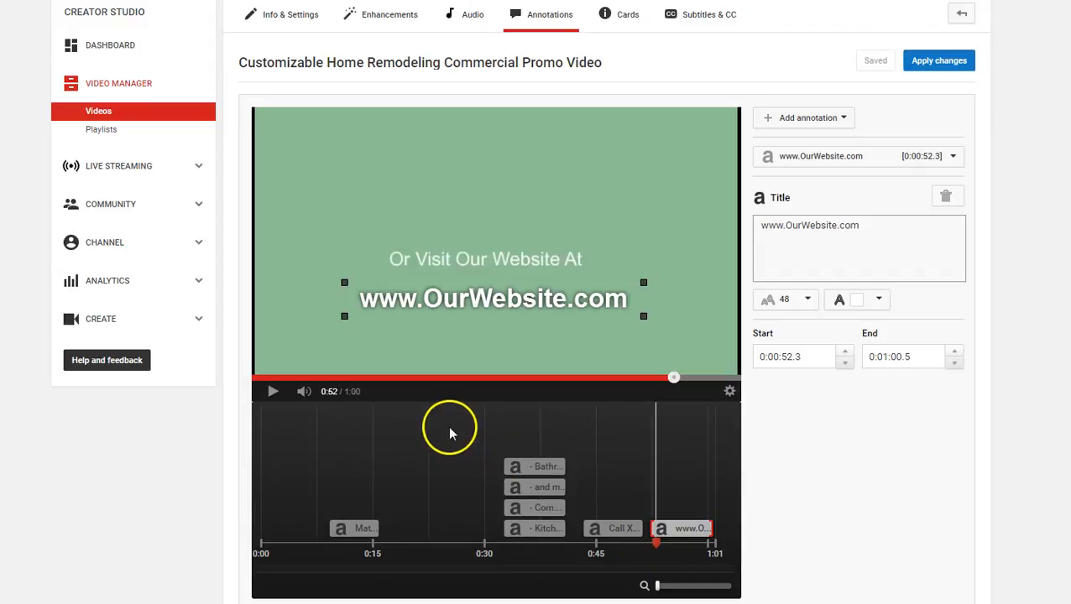